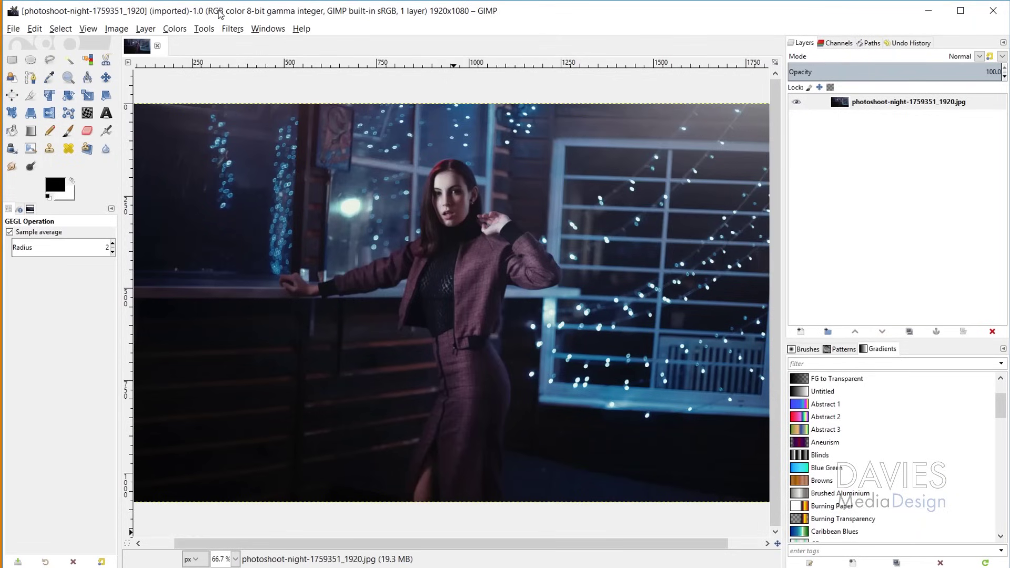
- Start a new 1920×1080 image and expand its Advanced Options (300 ppi, 8-bit RGB)
click(12, 29)
click(24, 47)
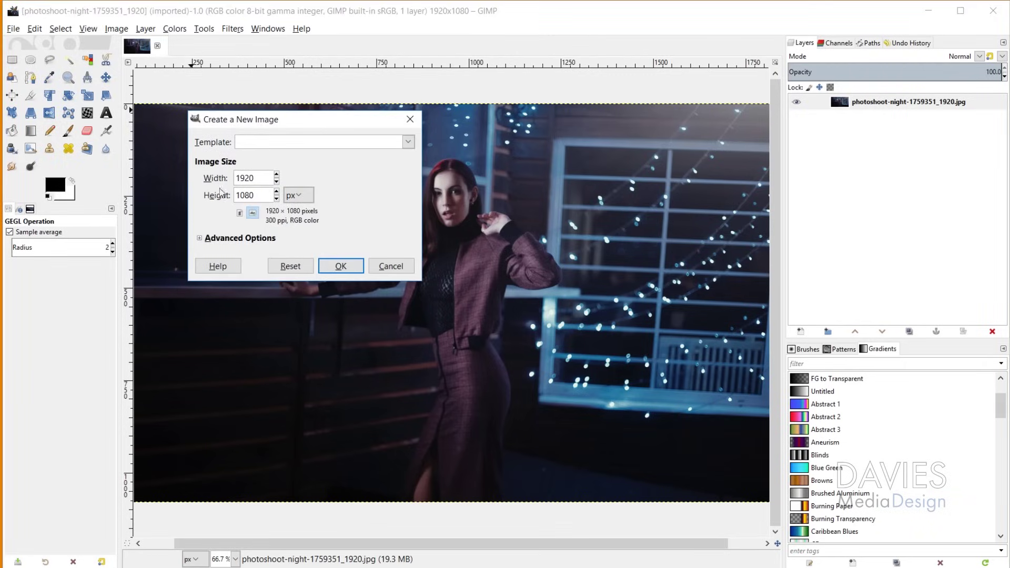
click(247, 239)
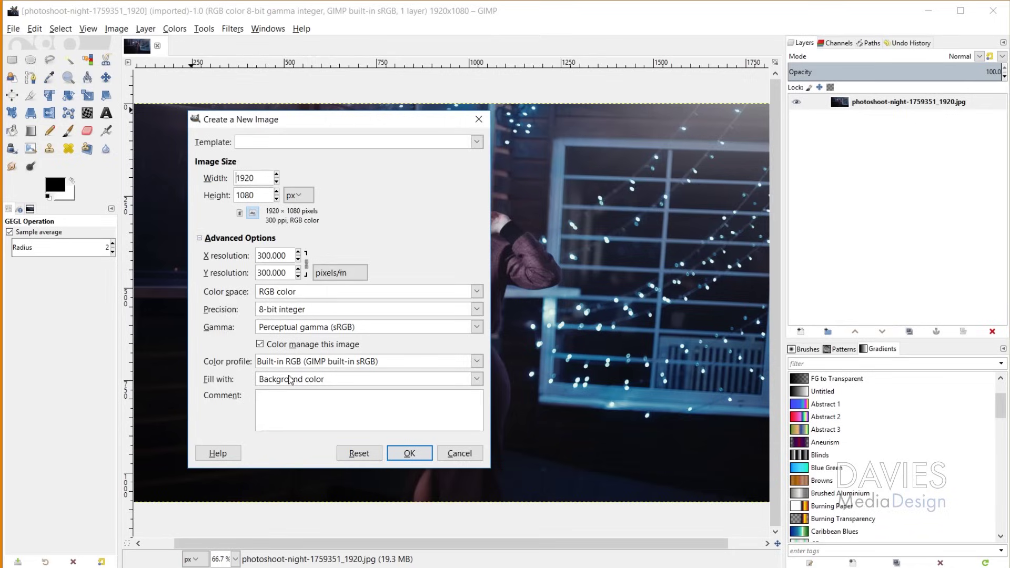
- Create the blank white 1920×1080 canvas and select the Move tool
click(421, 455)
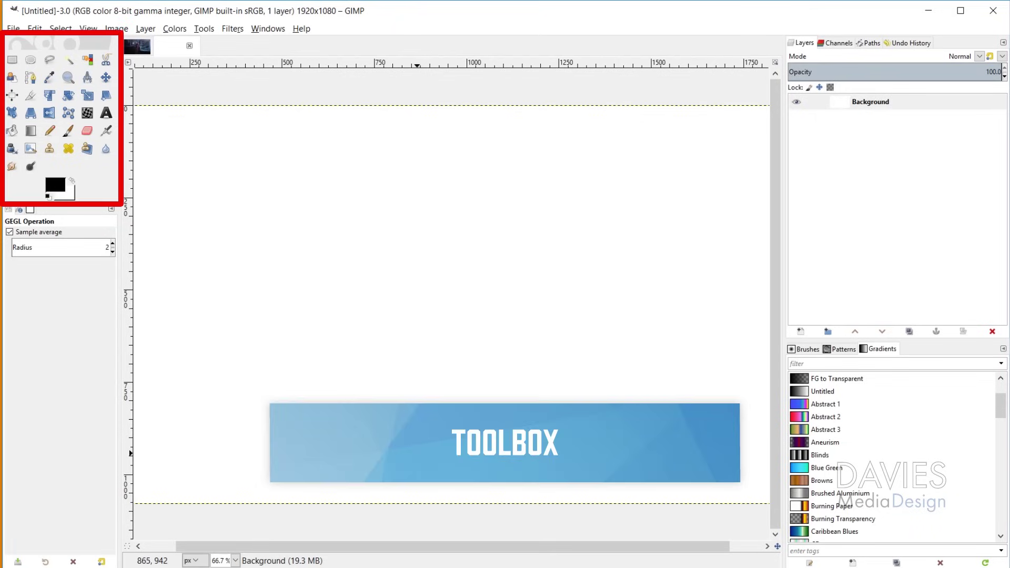
click(107, 78)
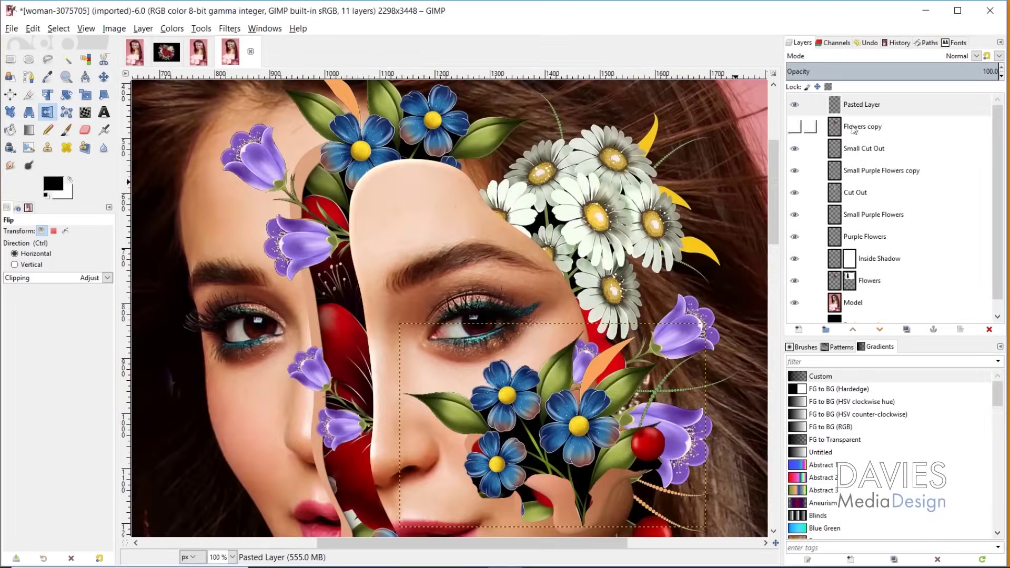
- Scale down Flower Bunch, cancel its rotation, and move it below Small Purple Flowers copy
key(shift+s)
click(417, 241)
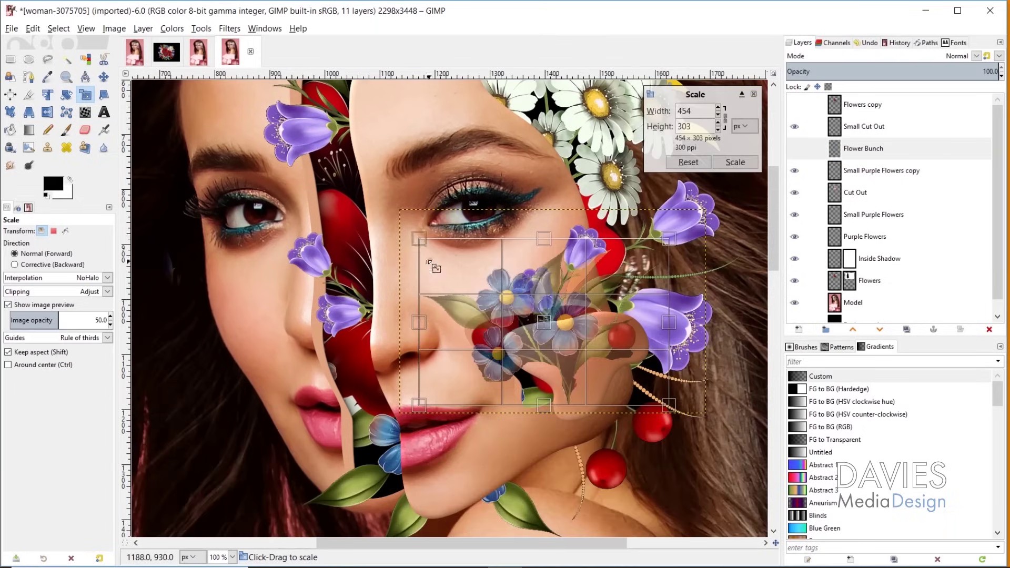
key(Return)
key(shift+r)
click(547, 321)
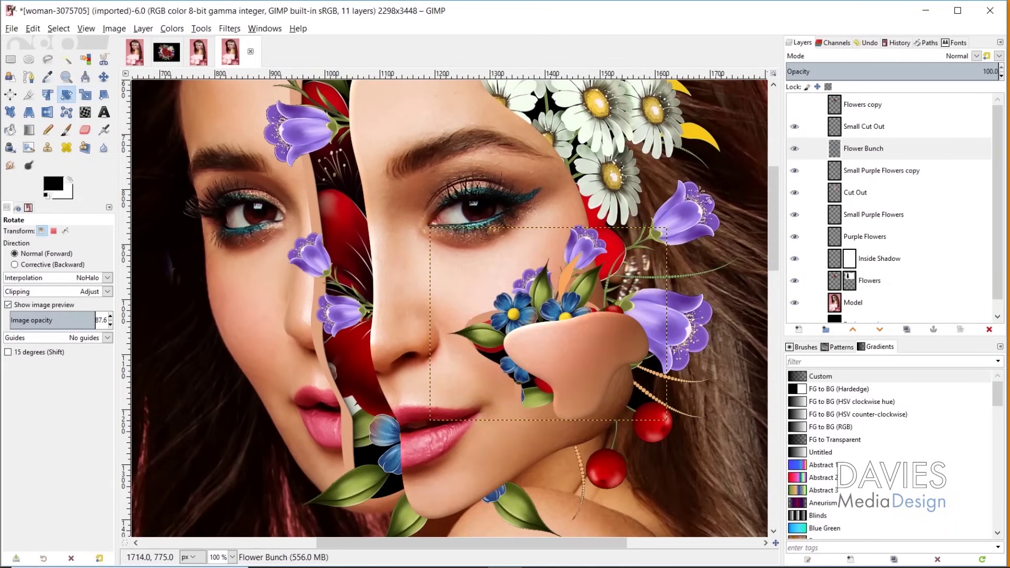
drag(840, 161, 842, 174)
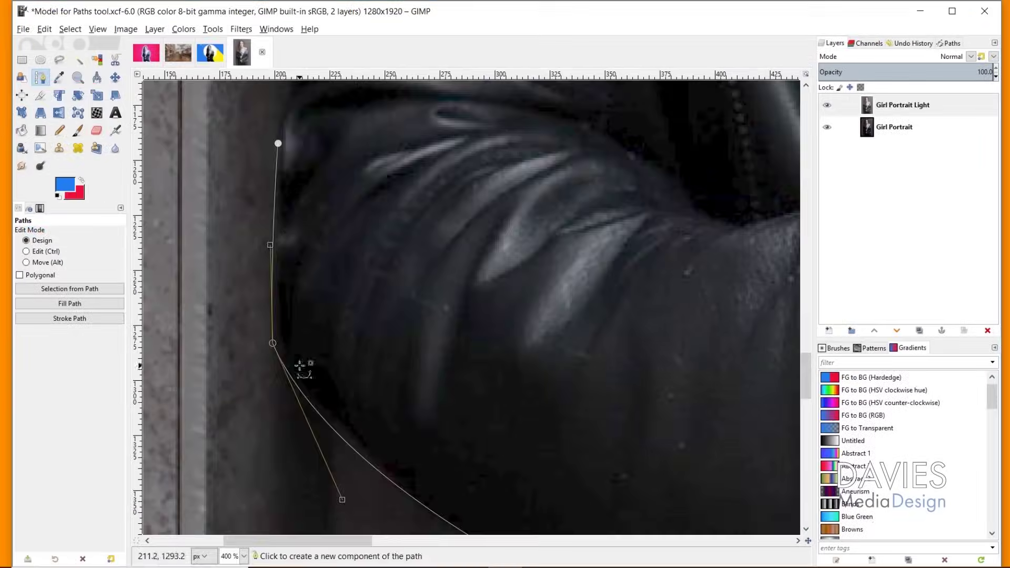
scroll(302, 368, up, 3)
click(289, 212)
scroll(289, 212, up, 3)
drag(303, 243, 287, 271)
scroll(316, 315, up, 3)
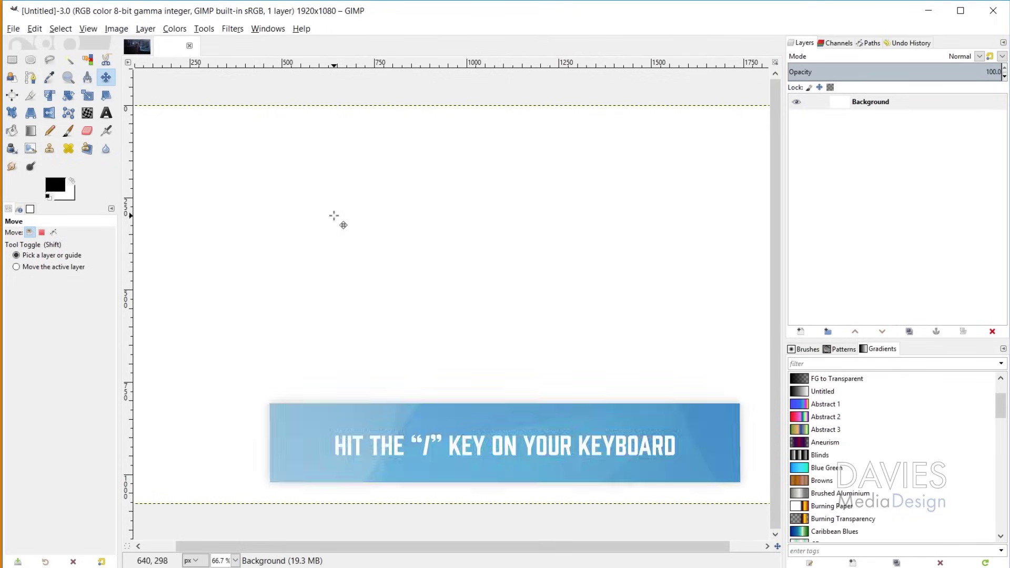
key(slash)
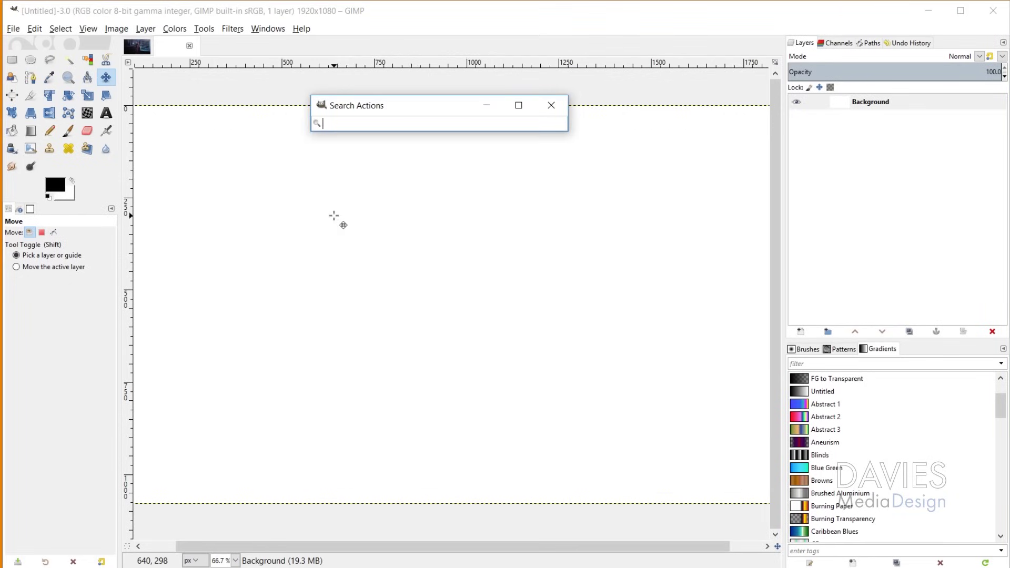
text(vign)
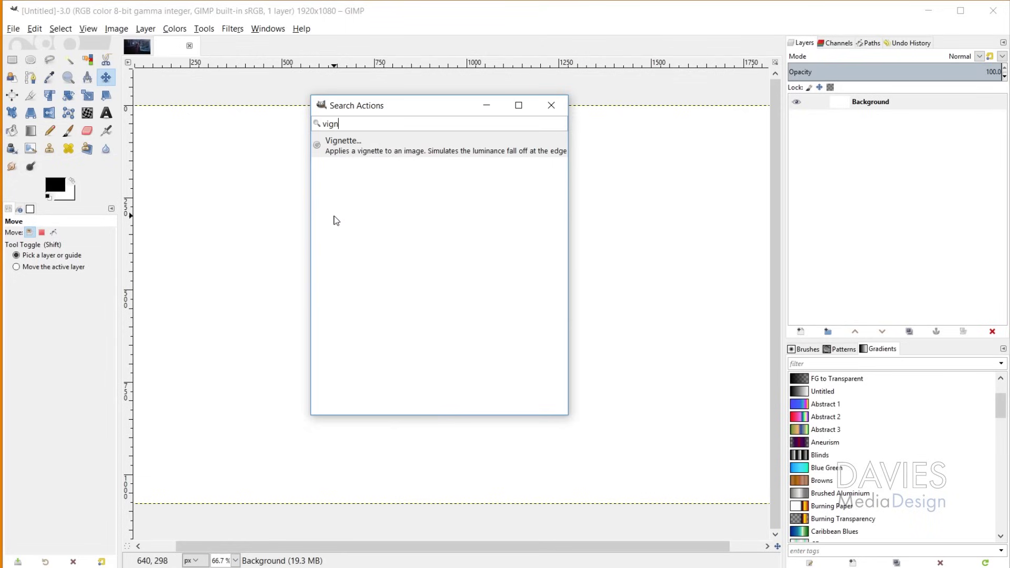
text(ette)
click(395, 151)
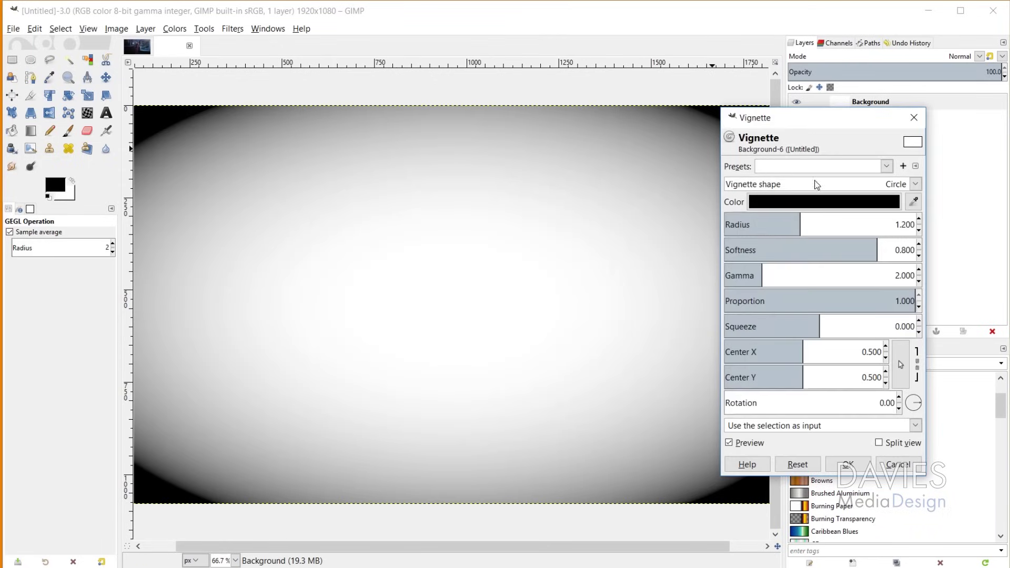
click(897, 466)
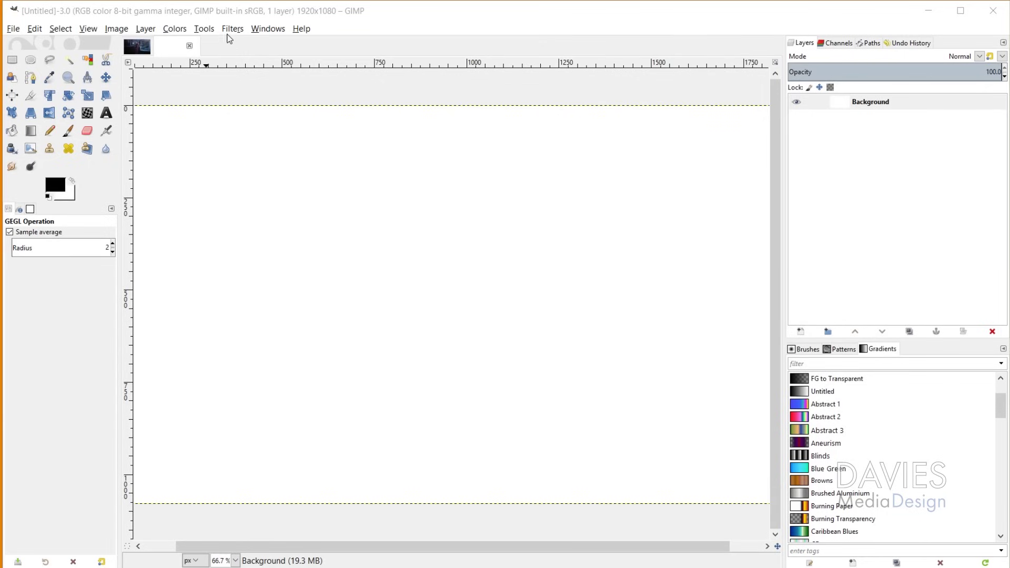
- Show the Colors menu's adjustment commands for the blank Untitled image
click(174, 29)
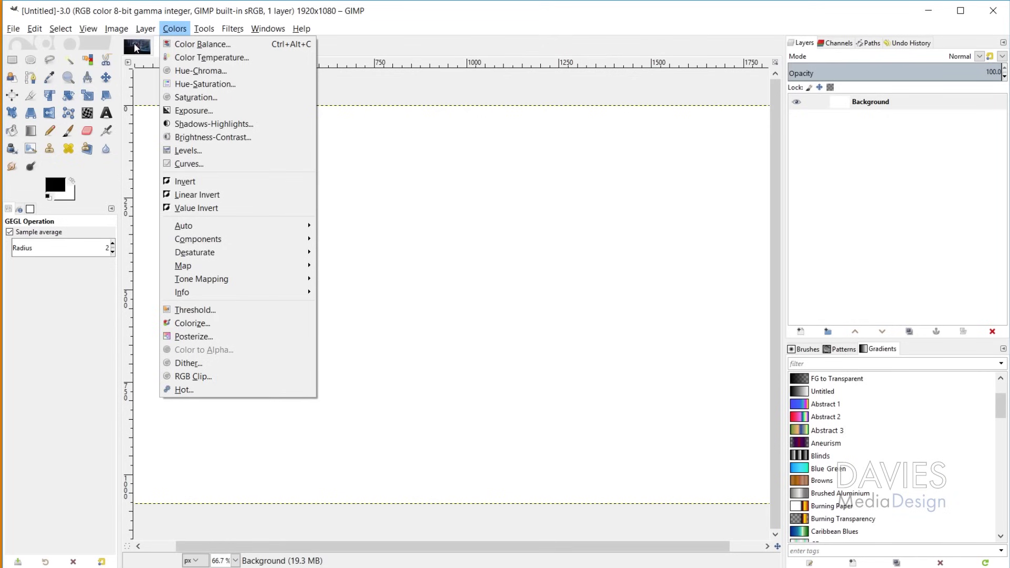
- Switch to the night photoshoot image, select its only layer, and show the Colors menu
click(143, 48)
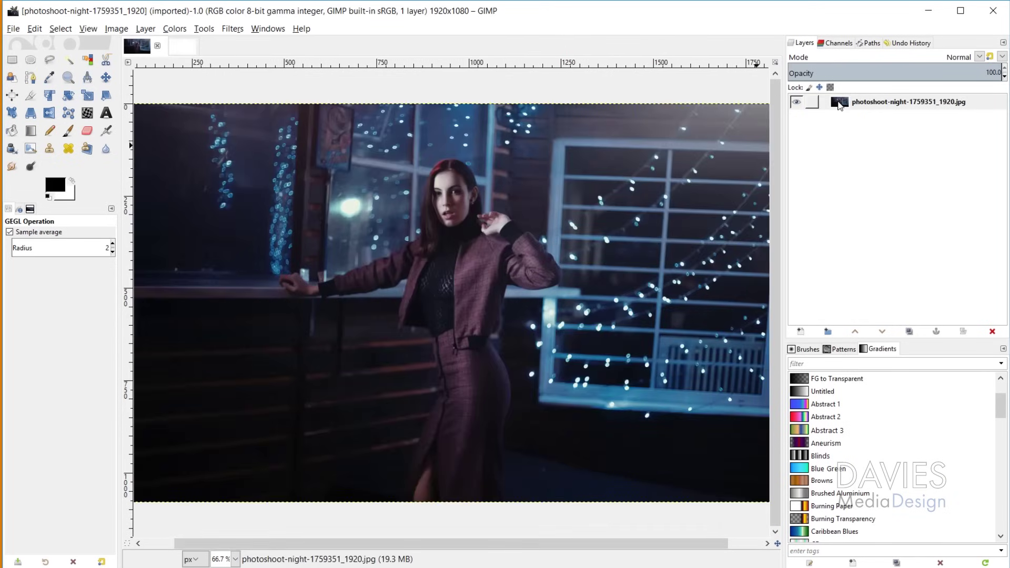
click(858, 105)
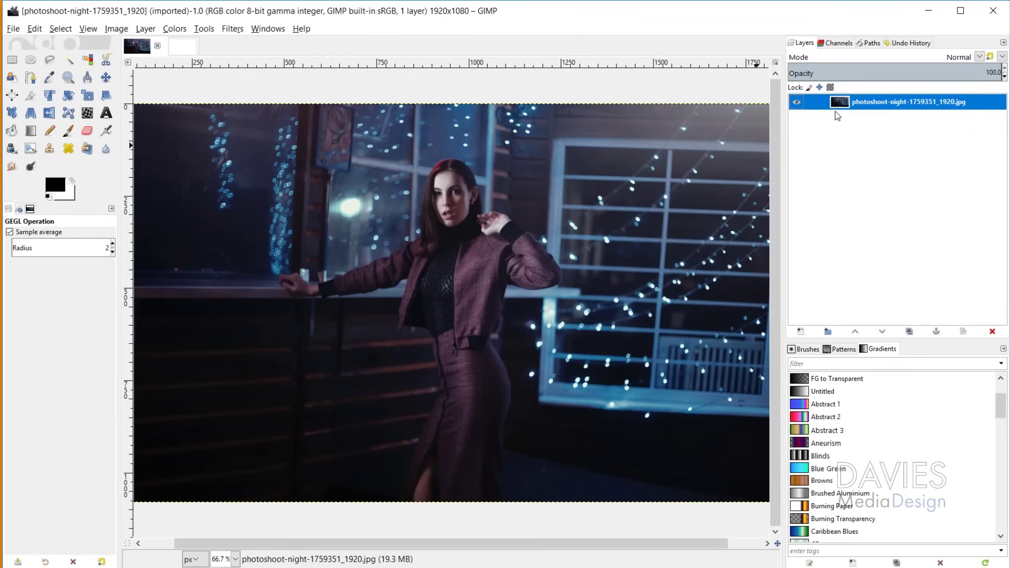
click(182, 33)
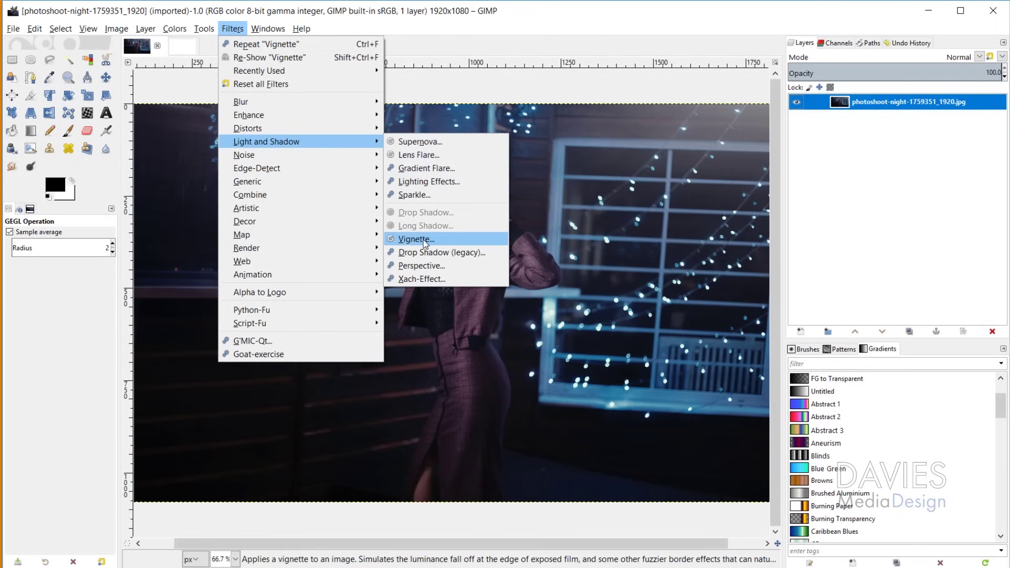
mouse_move(242, 235)
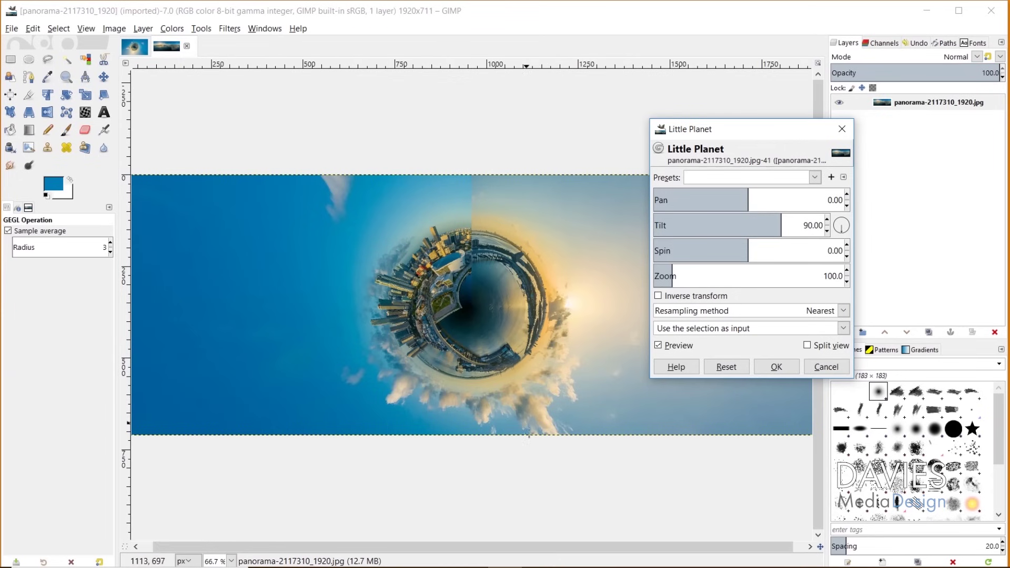
- Preview the Little Planet map filter, then dismiss the filter menus without applying anything
click(714, 194)
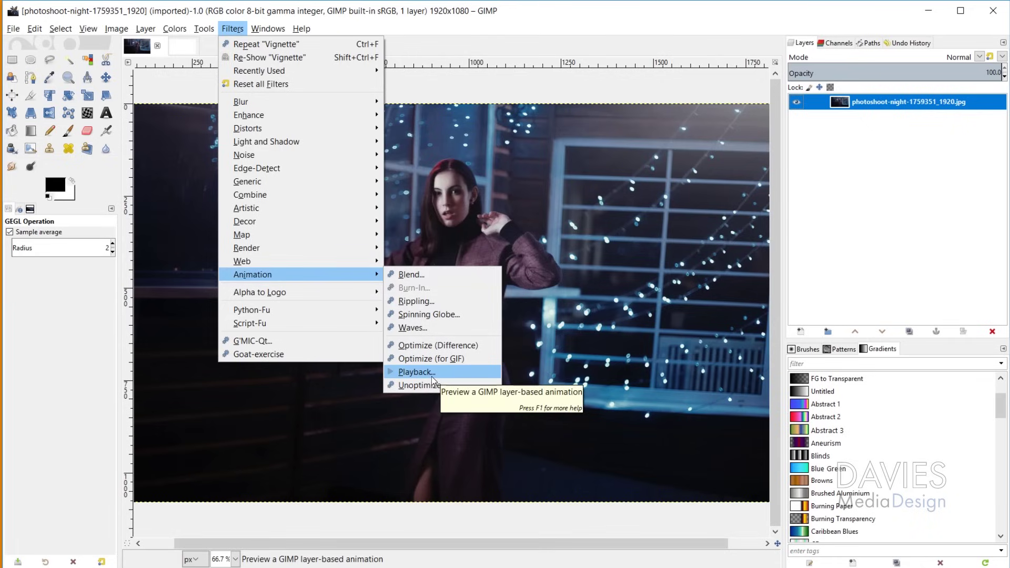
click(902, 151)
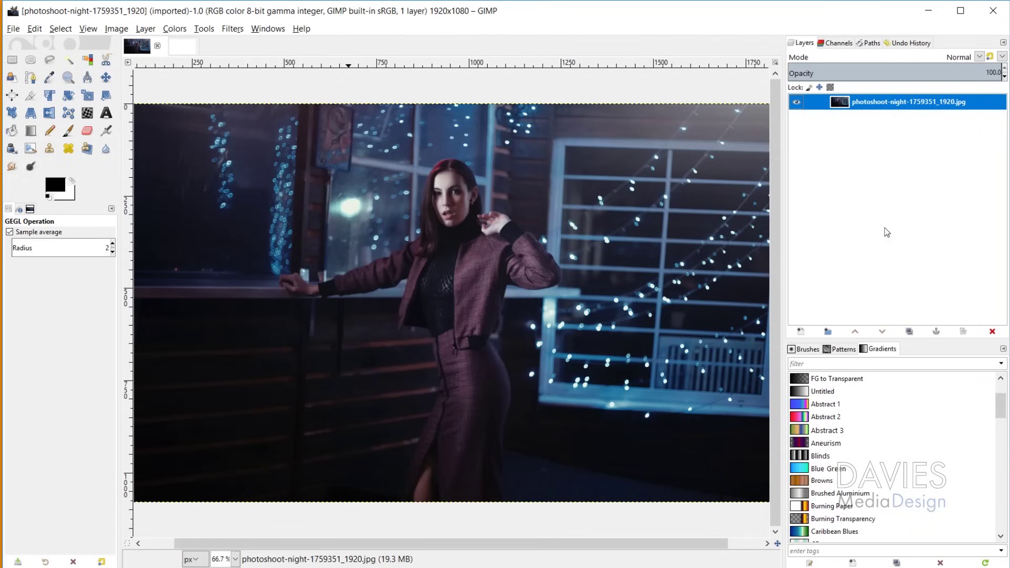
- Set the hair-flip photo's Overlay layer to Soft light blend mode
click(177, 48)
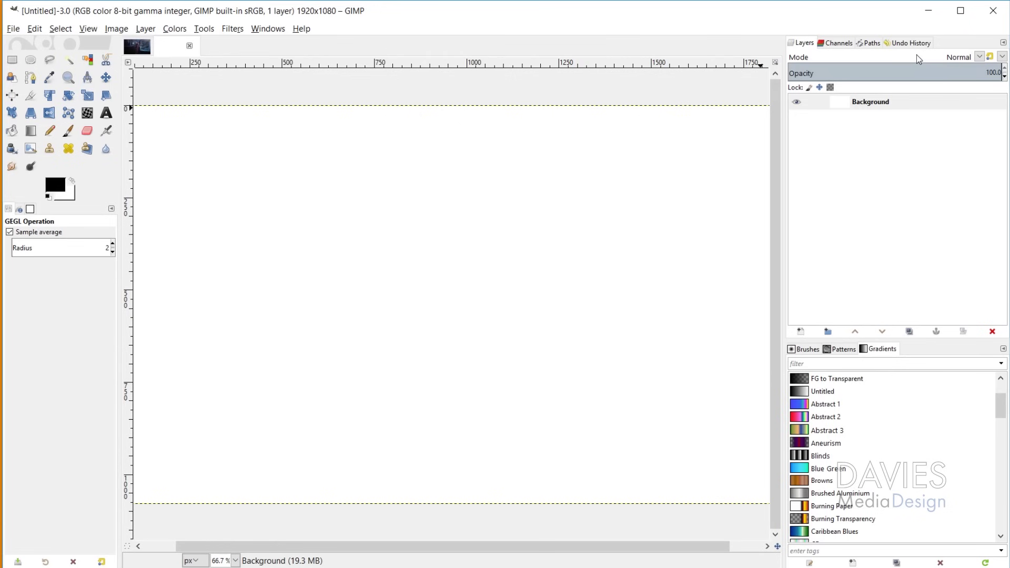
click(919, 58)
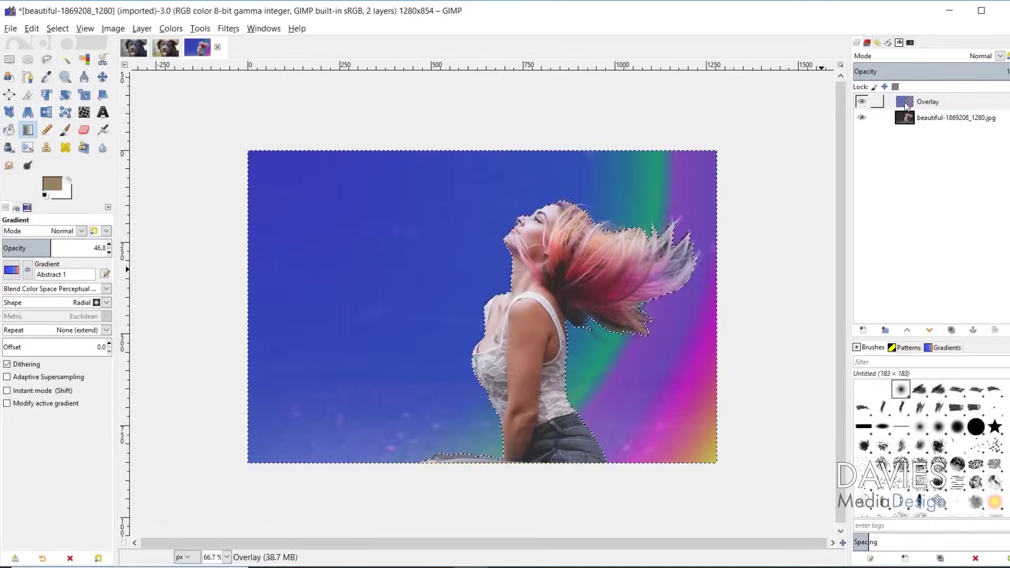
click(906, 105)
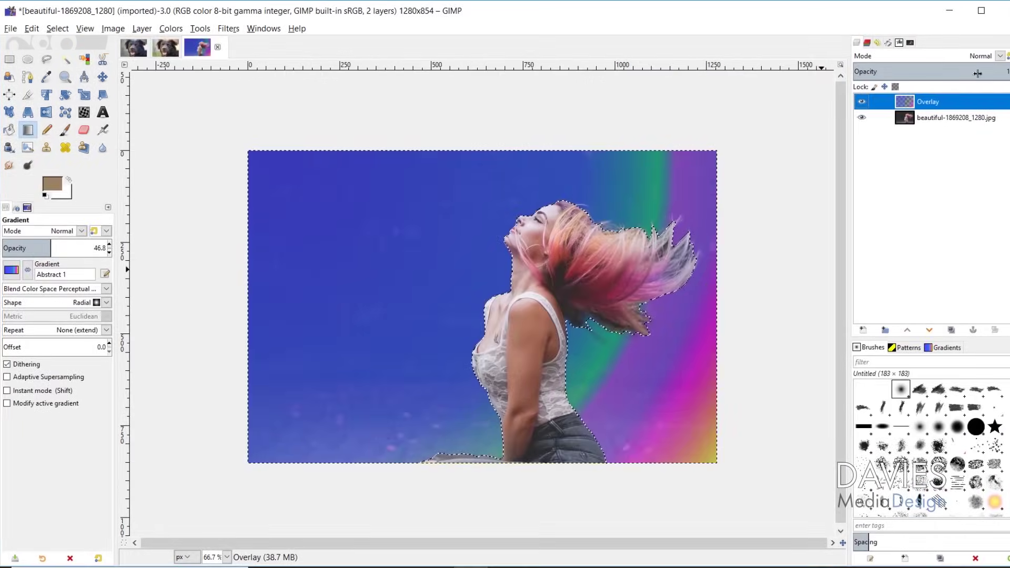
click(1000, 56)
click(890, 339)
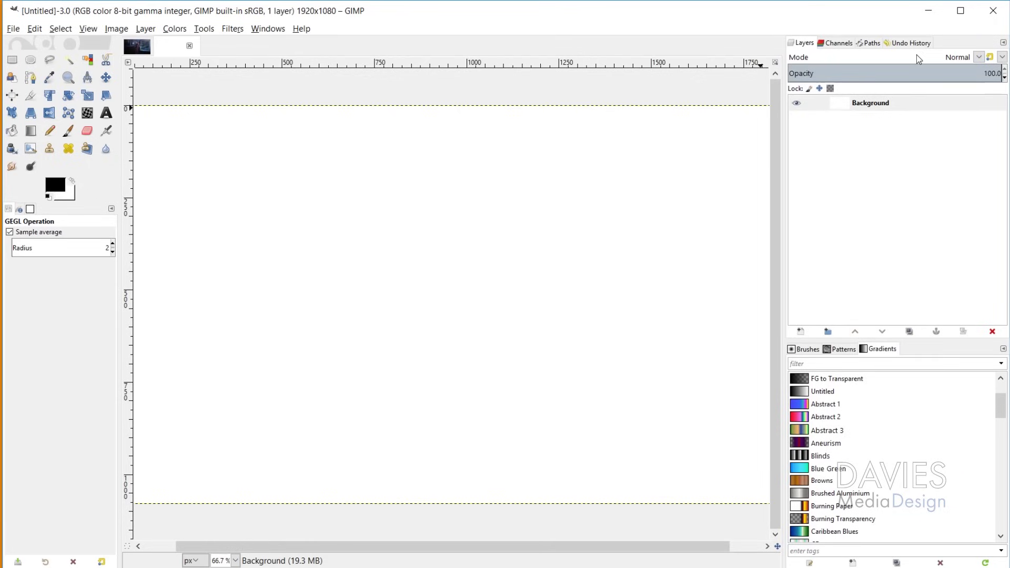
- Open women-1784755_1920.jpg from Recently Used, then return to the night photoshoot image
click(14, 29)
click(29, 71)
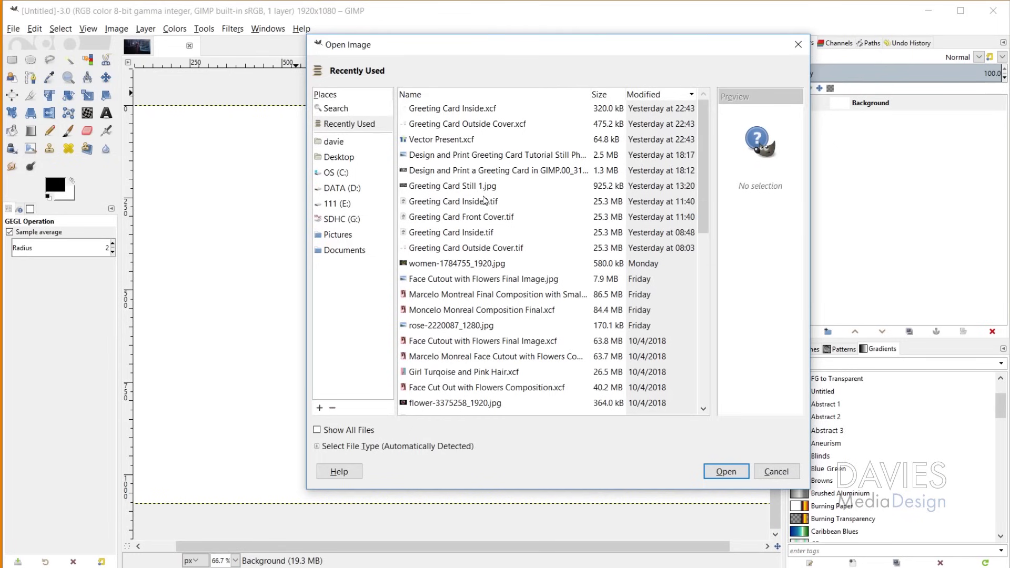
click(481, 263)
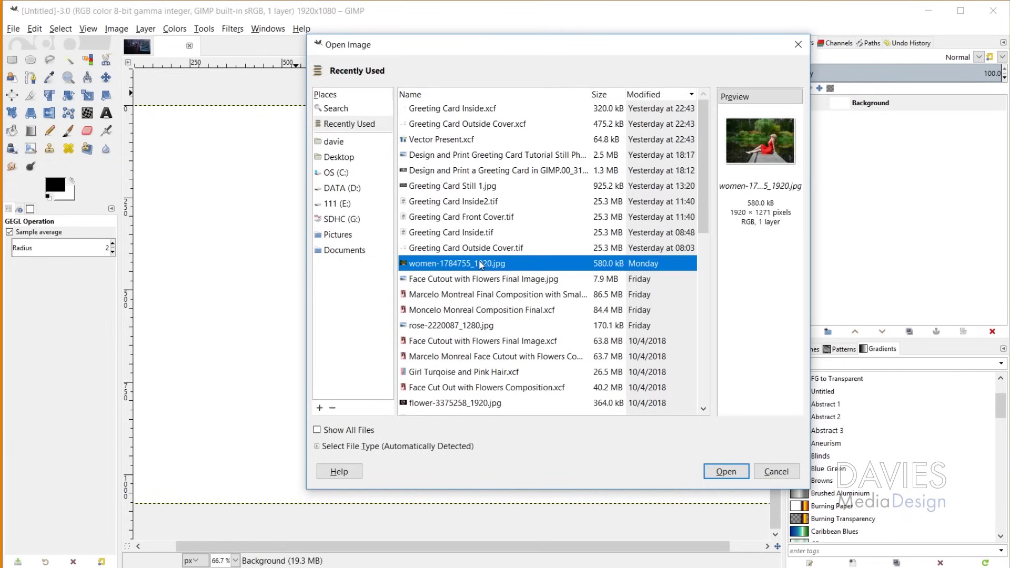
click(728, 472)
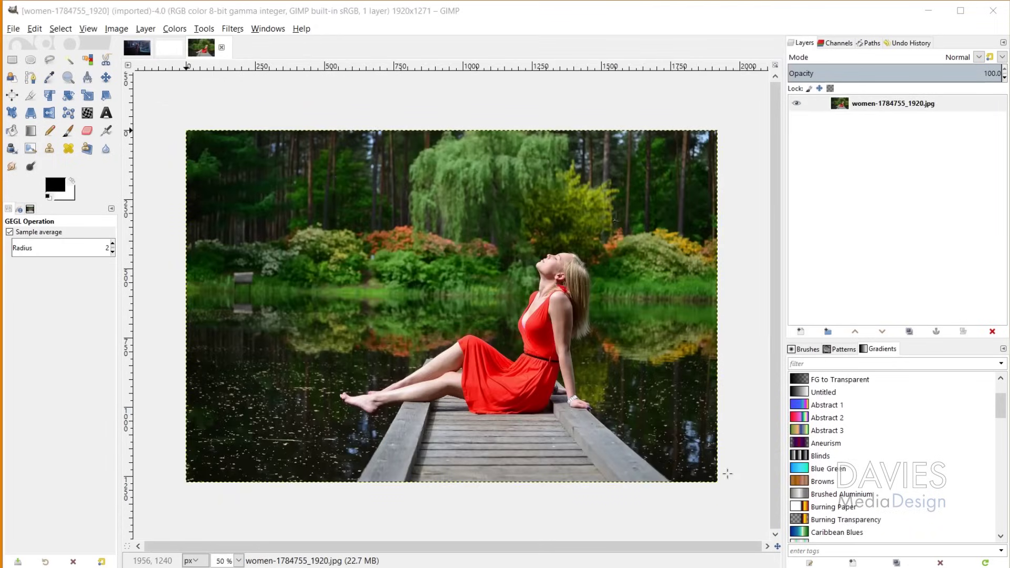
click(136, 51)
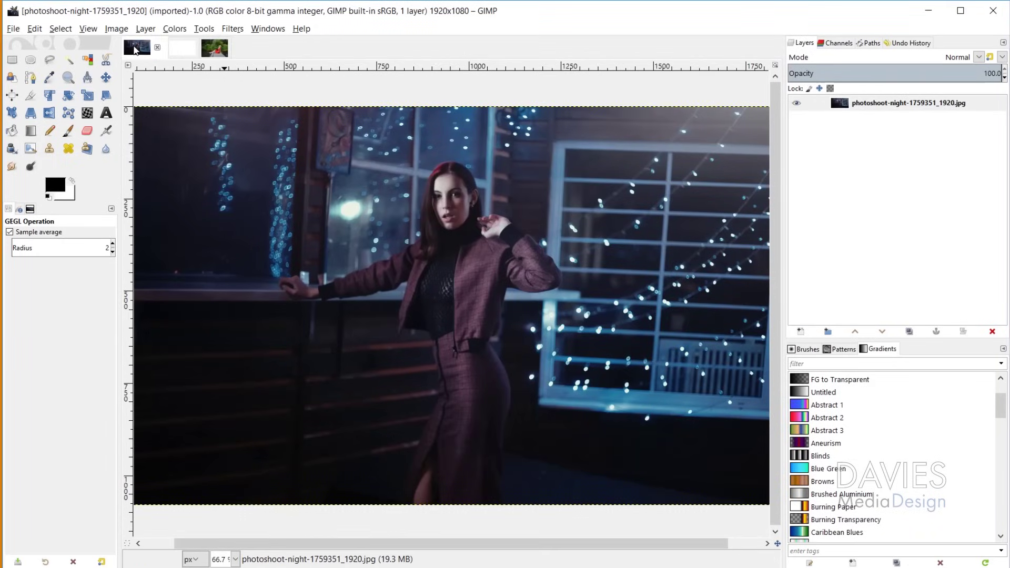
- Add women-1784755_1920.jpg as a new top layer over the night photo and select it
click(13, 28)
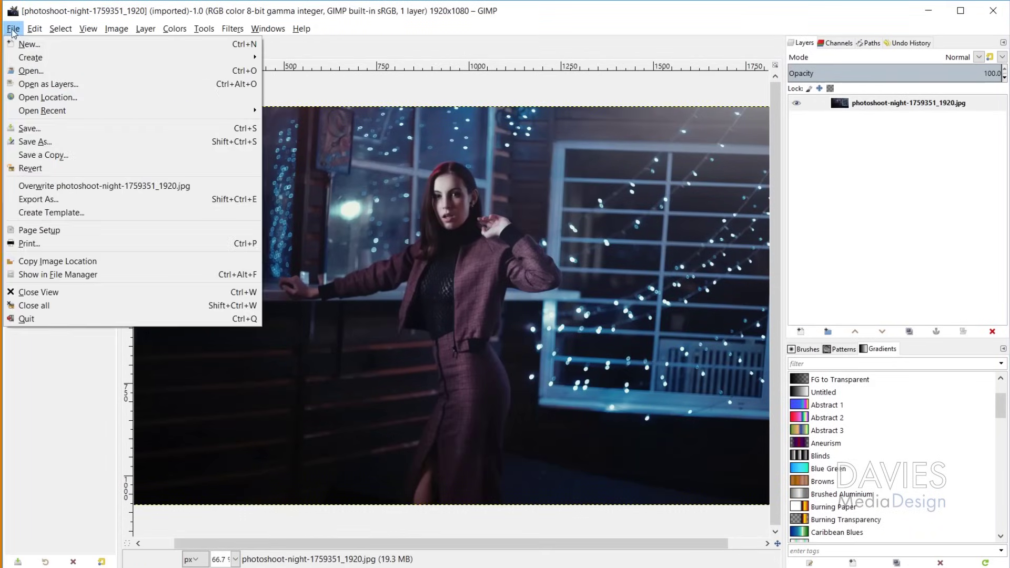
click(42, 86)
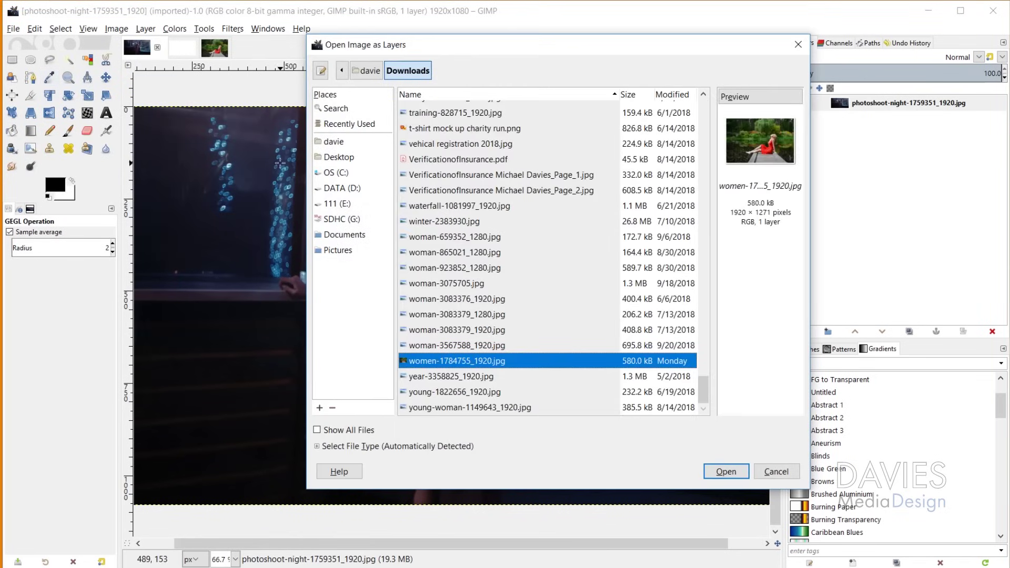
click(726, 471)
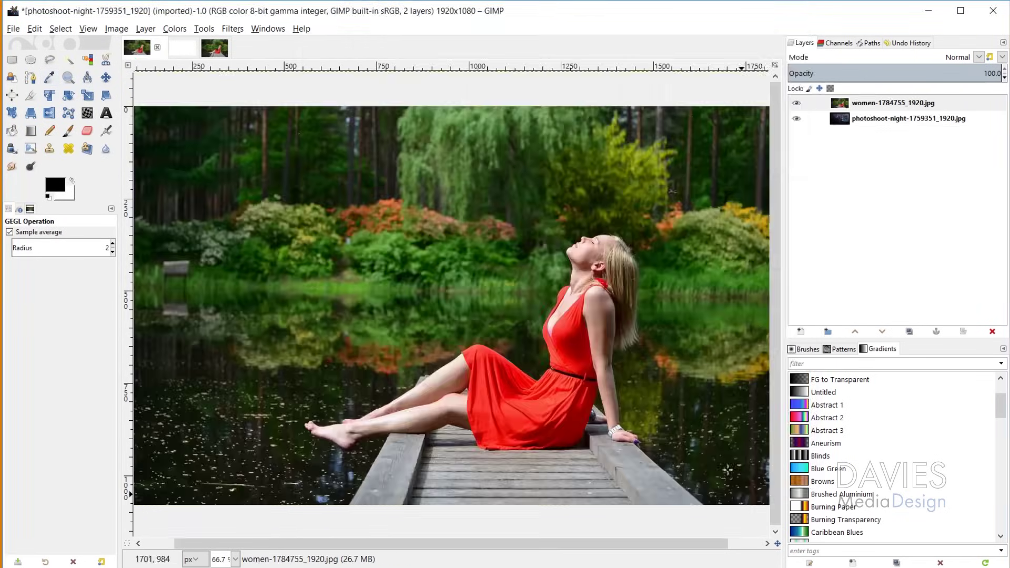
click(897, 105)
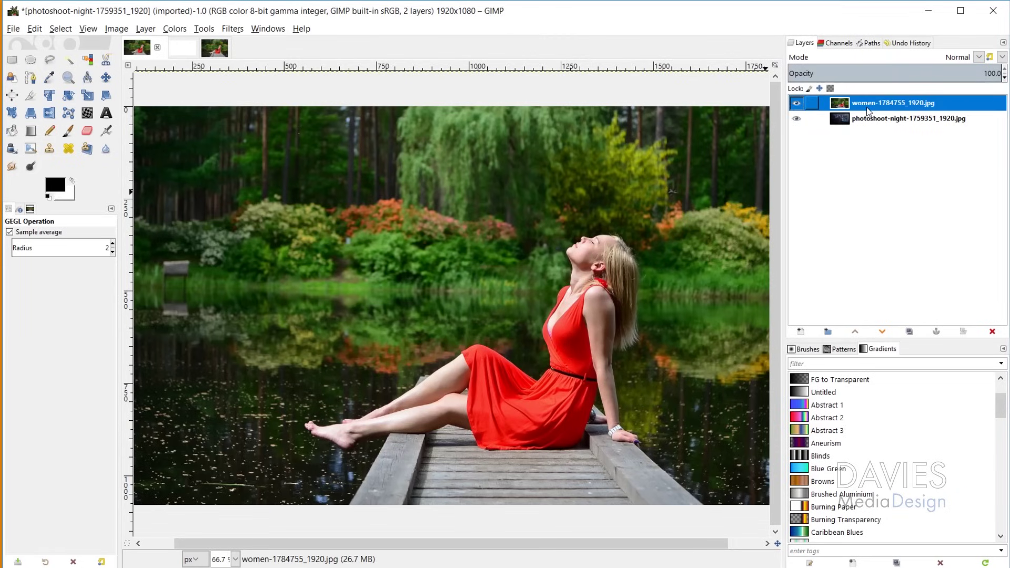
click(14, 29)
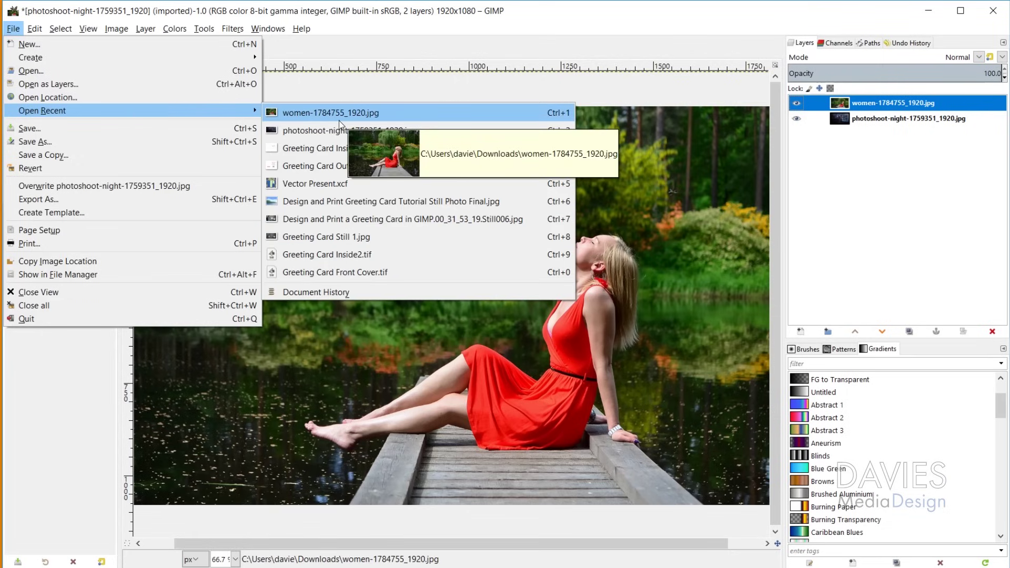
- Save as 'Woman in Red' in DATA (D:) > Photos > GIMP Photos
click(92, 129)
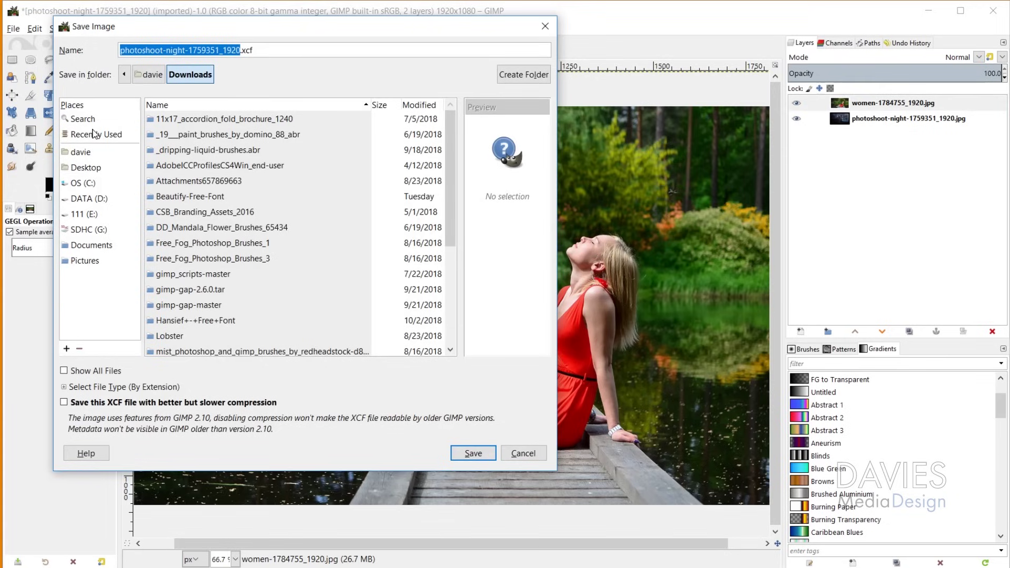
text(Woman in Red)
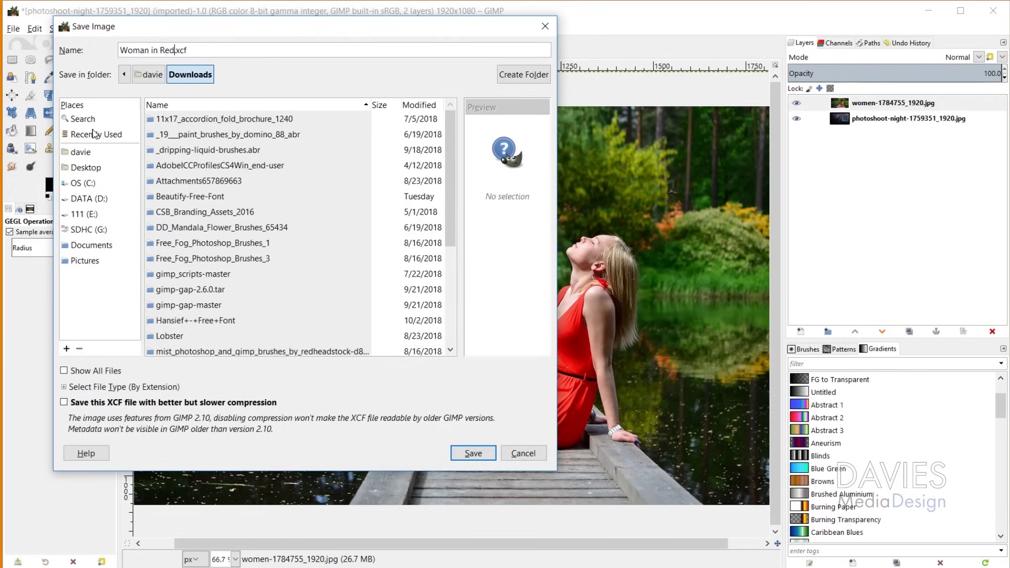
click(90, 200)
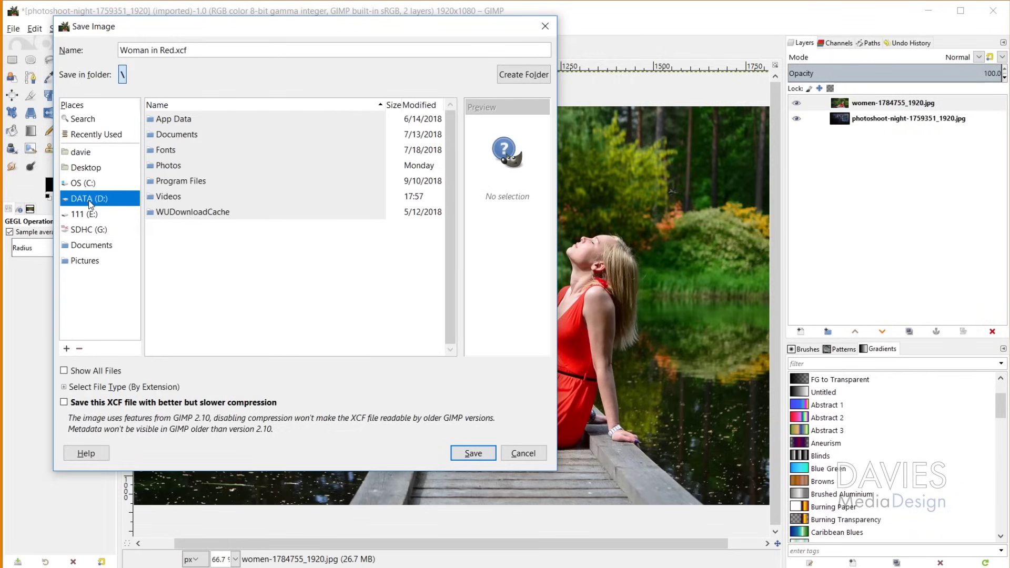
double_click(171, 167)
double_click(176, 135)
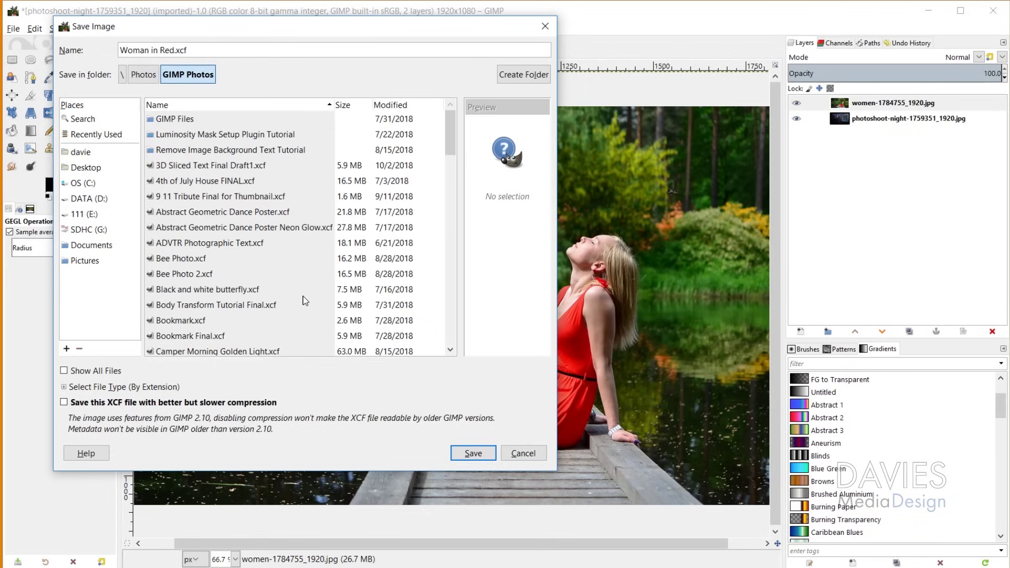
click(471, 455)
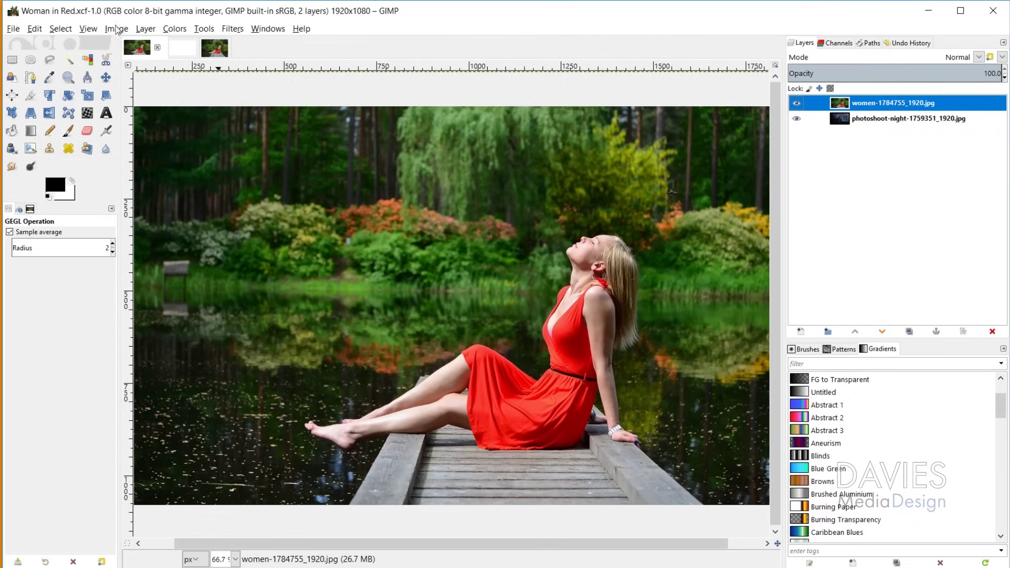
- Start exporting as 'Woman in Red.jpg' to the GIMP Photos folder with JPEG image file type
click(13, 29)
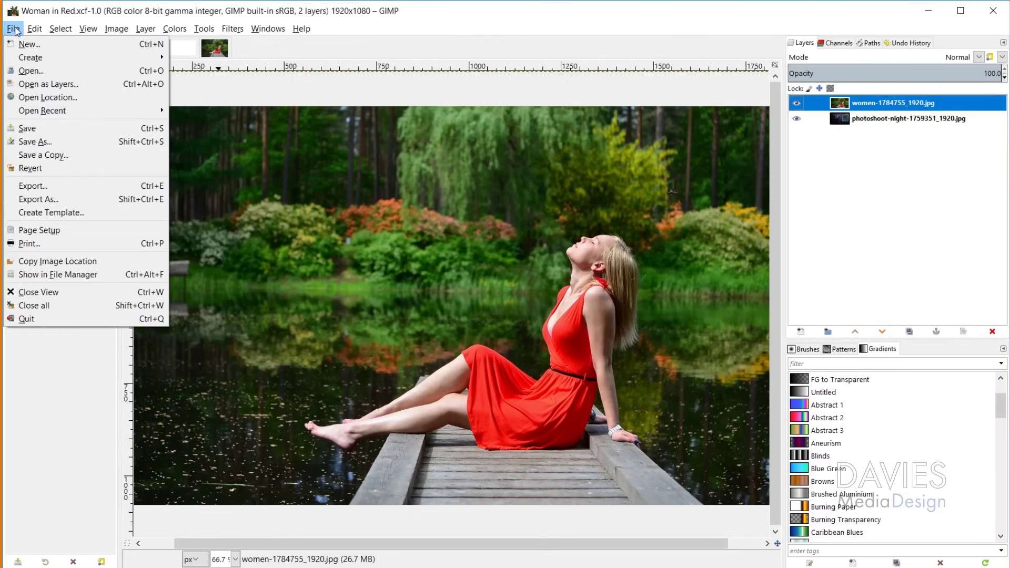
click(54, 201)
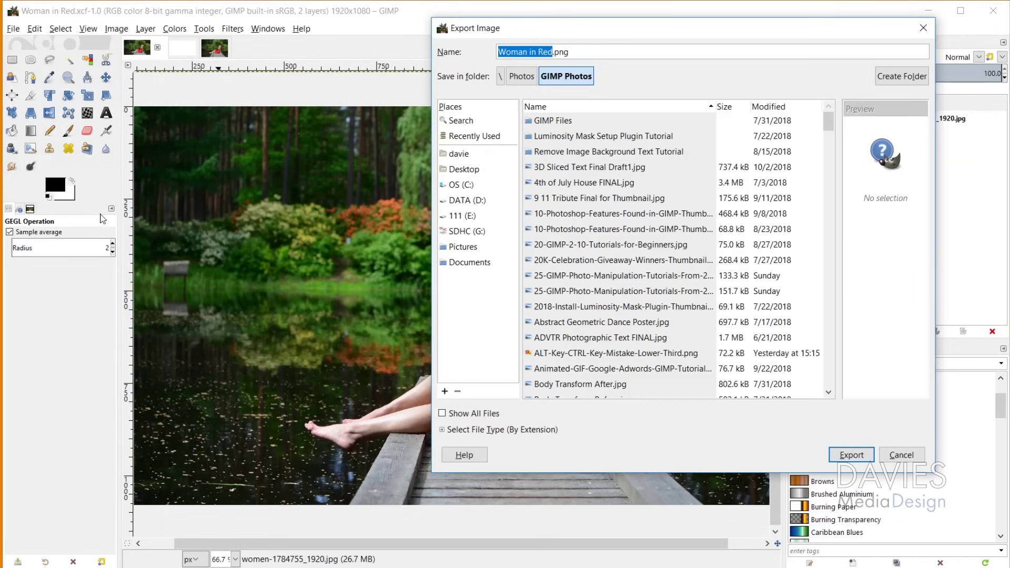
click(493, 431)
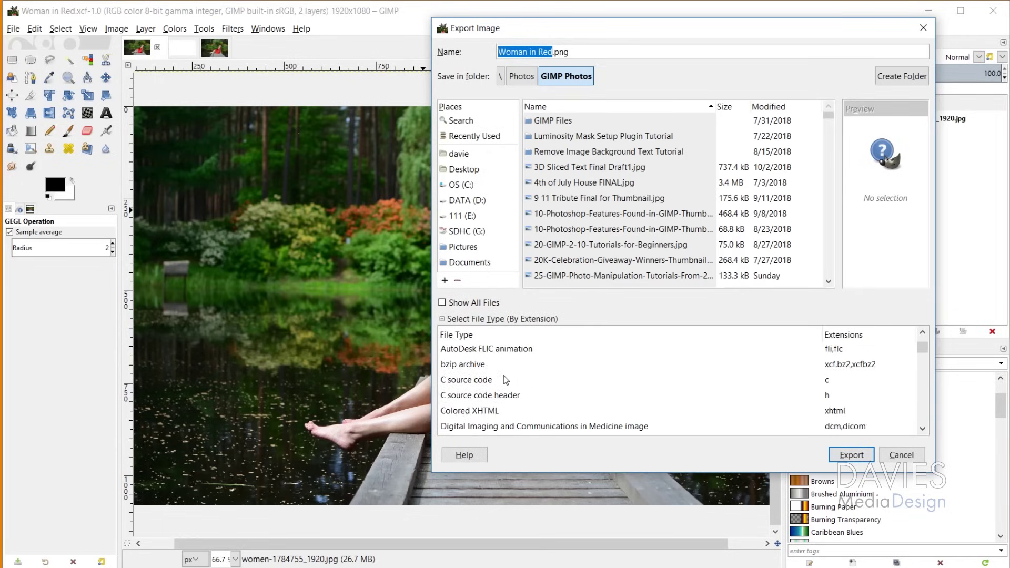
scroll(505, 379, down, 3)
scroll(505, 379, down, 1)
scroll(505, 380, down, 1)
scroll(571, 381, down, 1)
scroll(571, 380, down, 2)
scroll(564, 387, down, 1)
scroll(565, 387, down, 2)
scroll(566, 386, down, 2)
scroll(568, 387, down, 2)
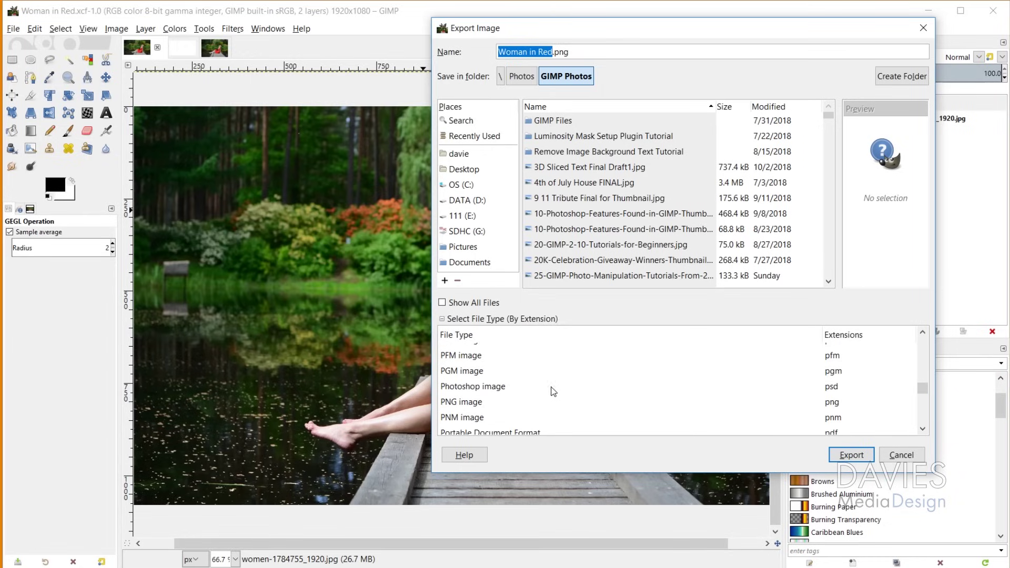
scroll(555, 391, down, 1)
scroll(565, 399, down, 1)
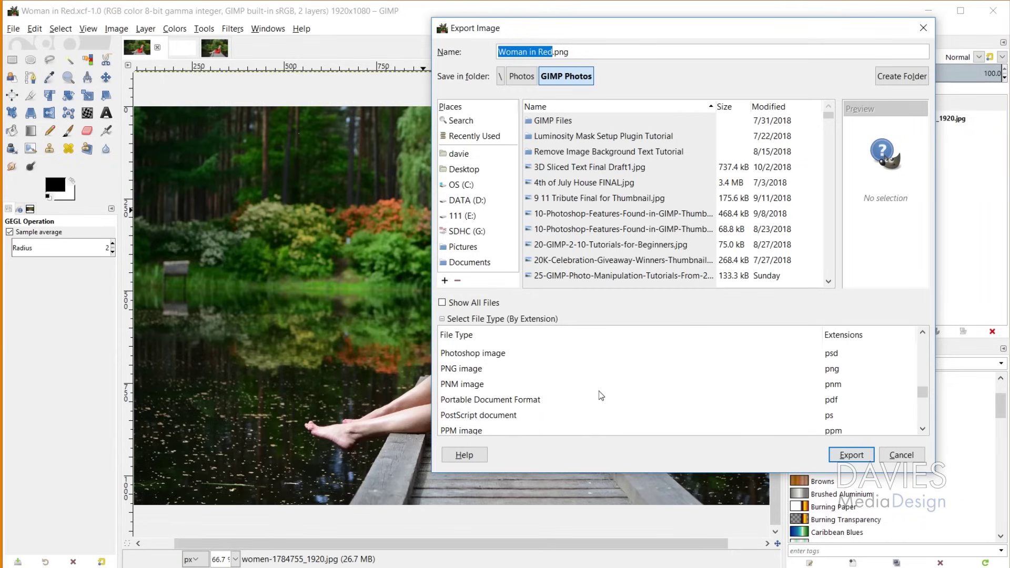
scroll(600, 394, up, 5)
scroll(603, 395, up, 4)
scroll(603, 395, up, 3)
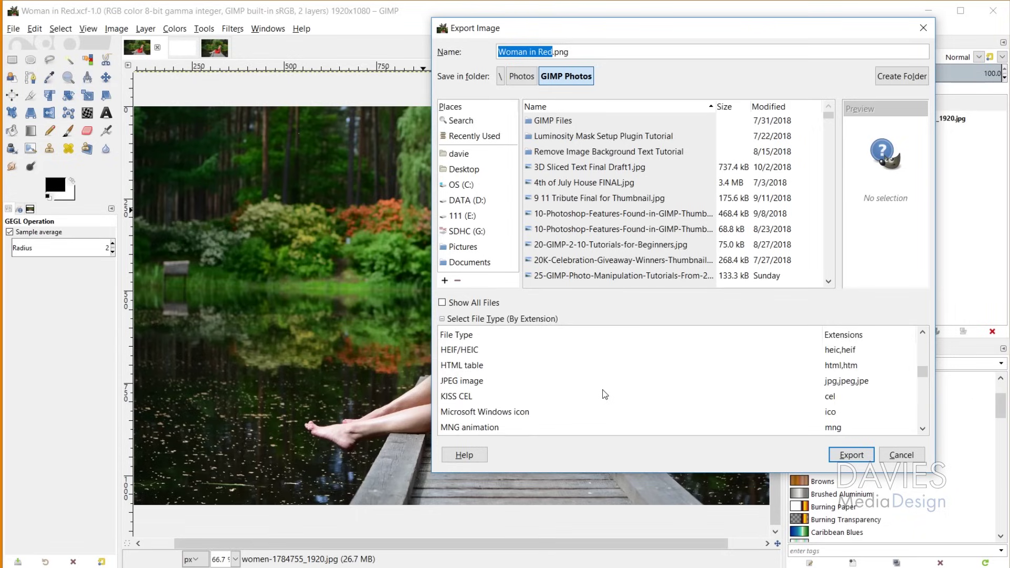
click(466, 380)
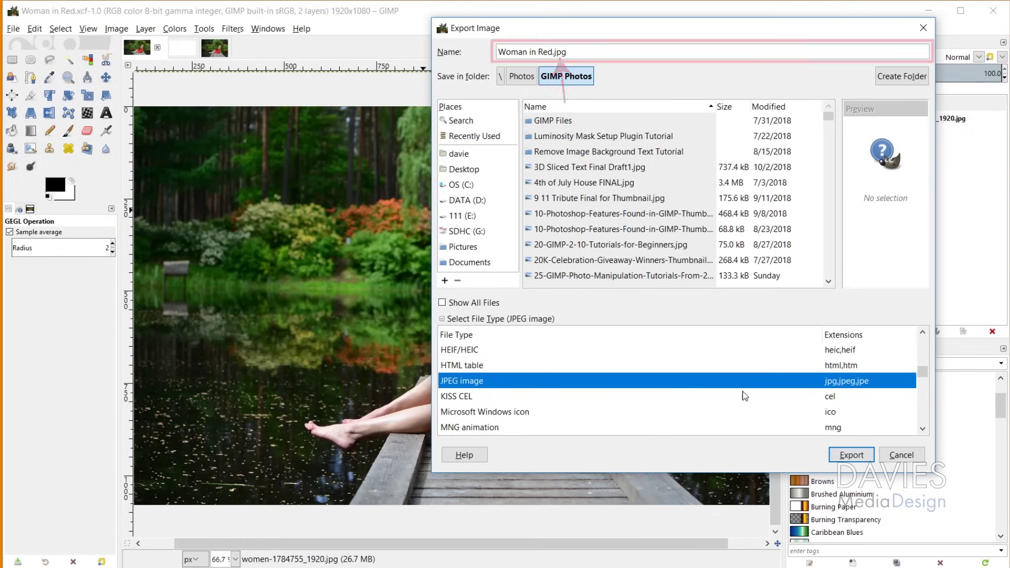
- Export the JPEG at quality 92, then delete the red-dress layer, leaving the night portrait
click(855, 456)
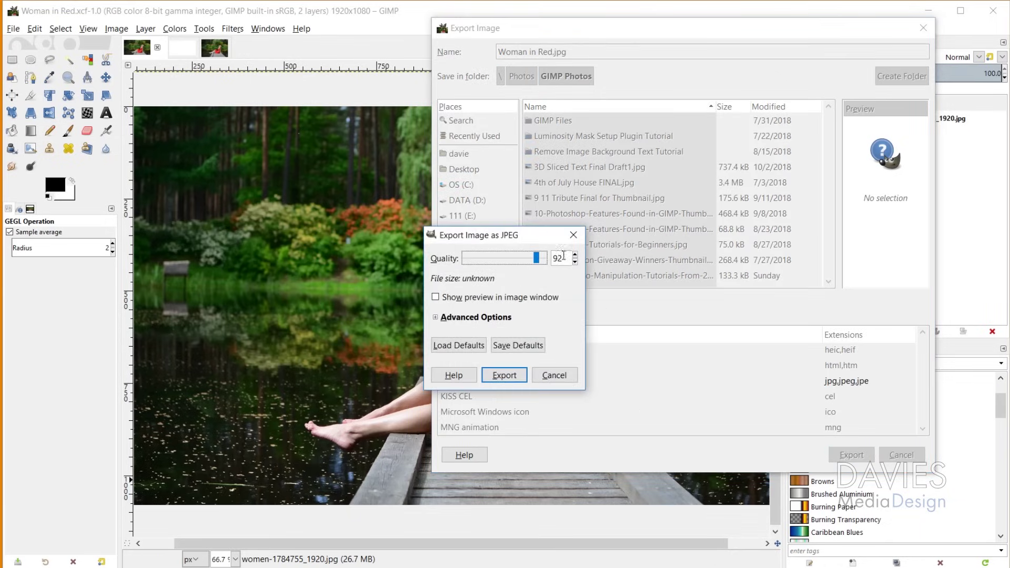
click(515, 378)
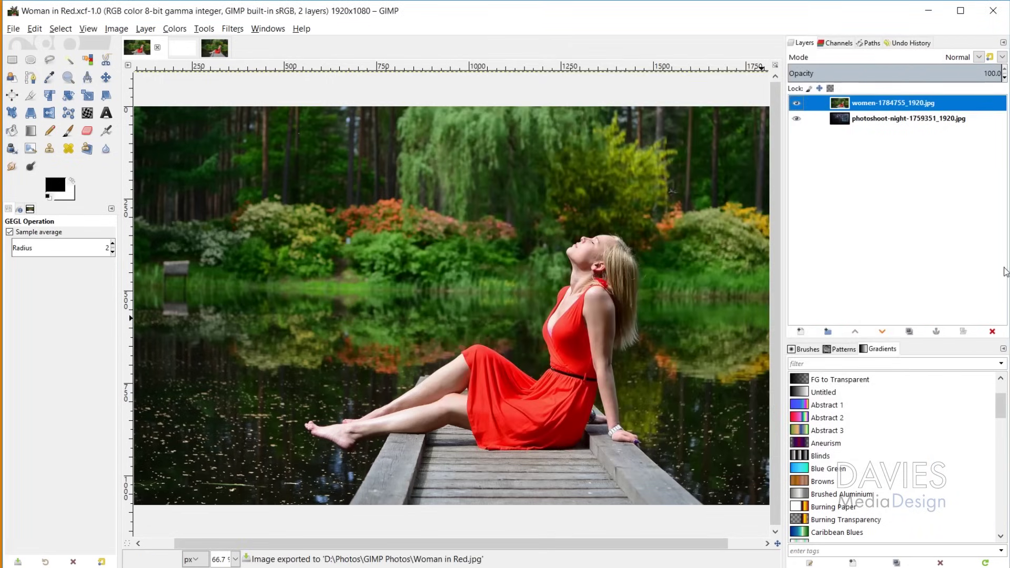
click(993, 332)
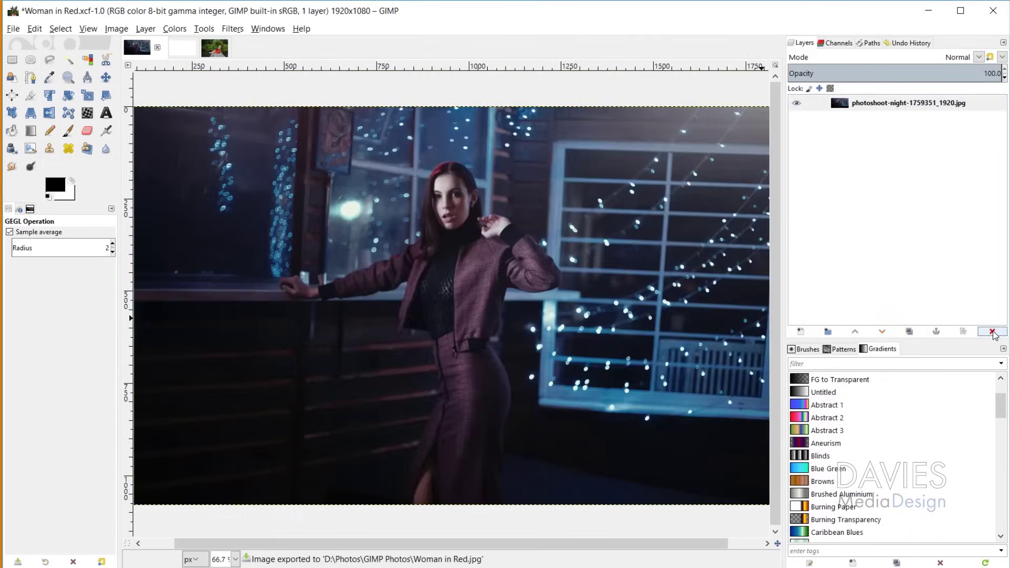